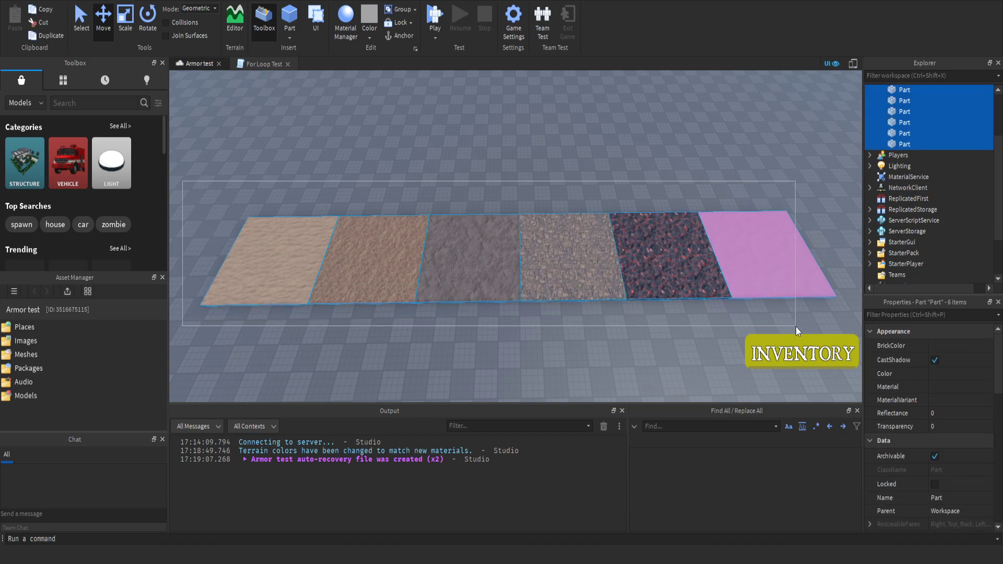
- Box-select the six material tiles, then clear the selection, several times
left_click_drag(228, 219, 796, 328)
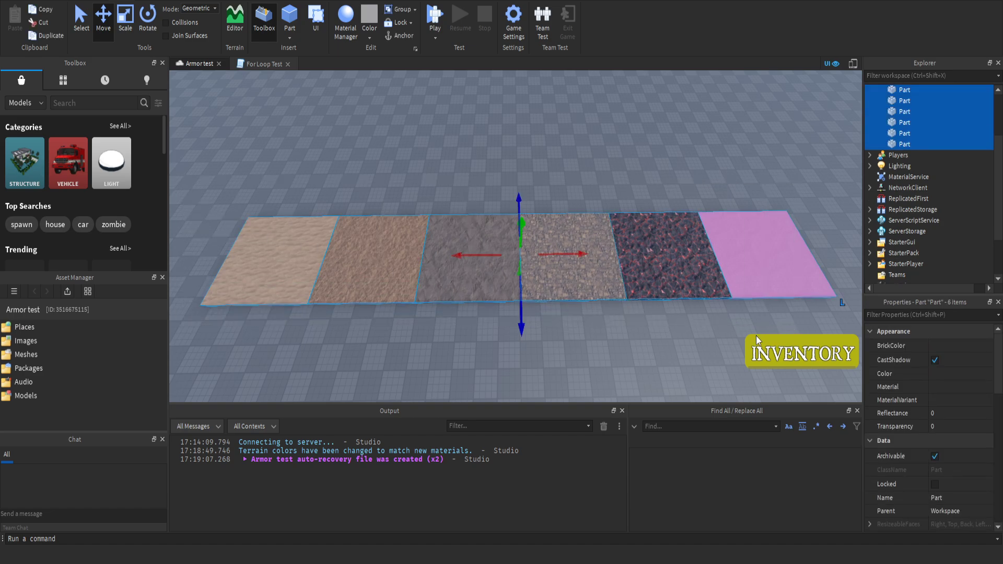
left_click(605, 378)
left_click_drag(176, 169, 780, 316)
left_click(534, 339)
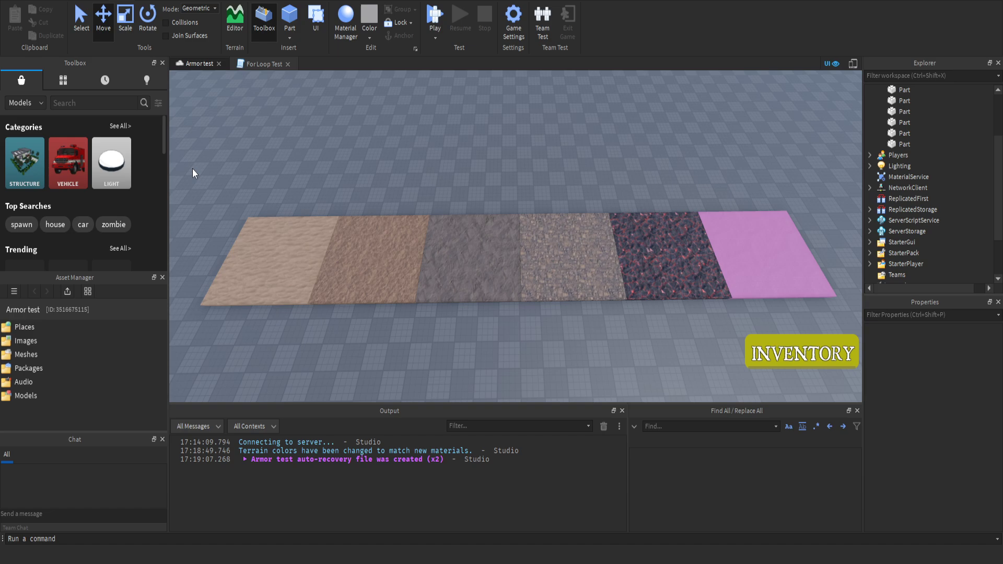
left_click_drag(192, 169, 733, 274)
left_click(520, 390)
- Select the mud, basalt, fourth, cracked lava and pink fabric tiles one at a time
left_click(388, 258)
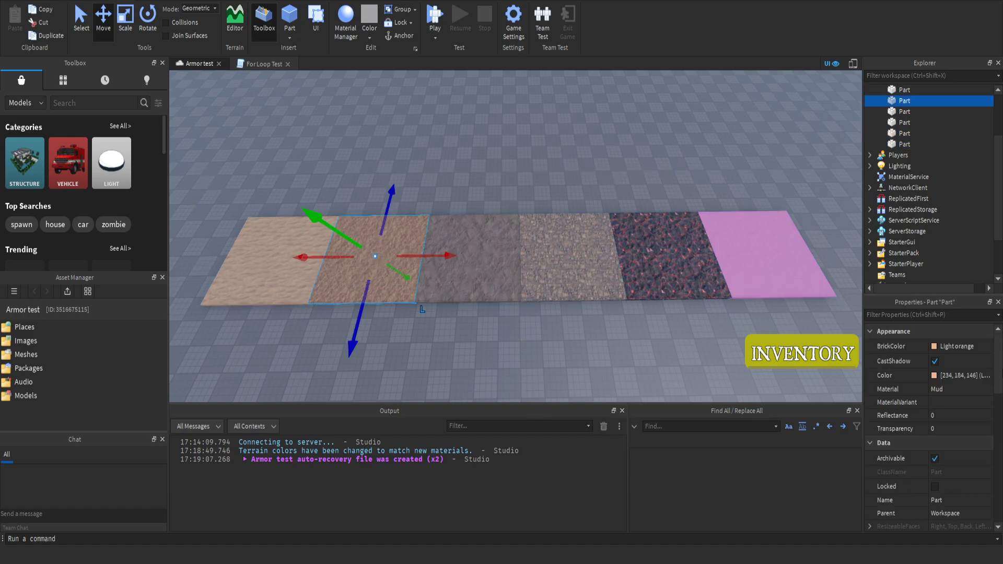
left_click(458, 275)
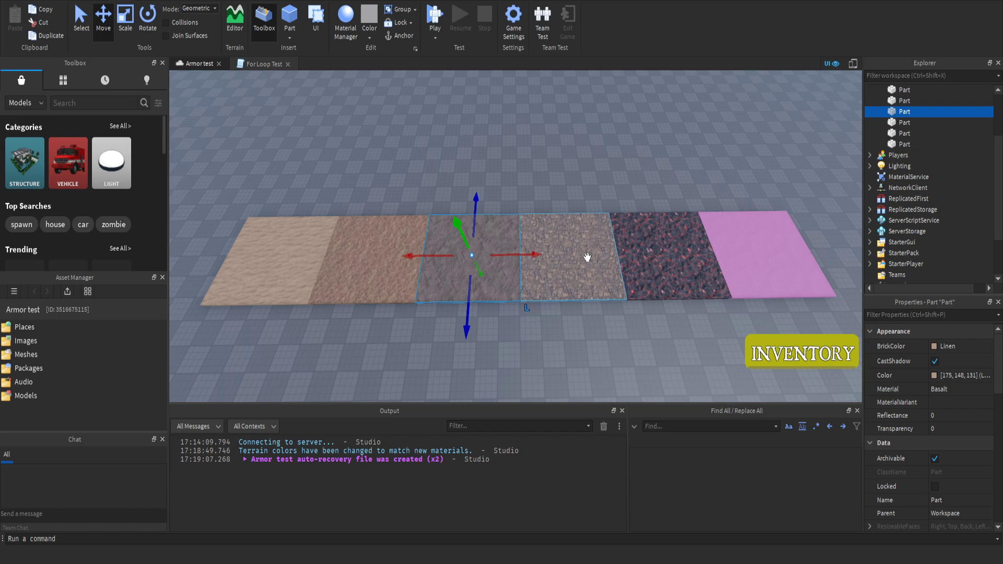
left_click(586, 257)
left_click(684, 274)
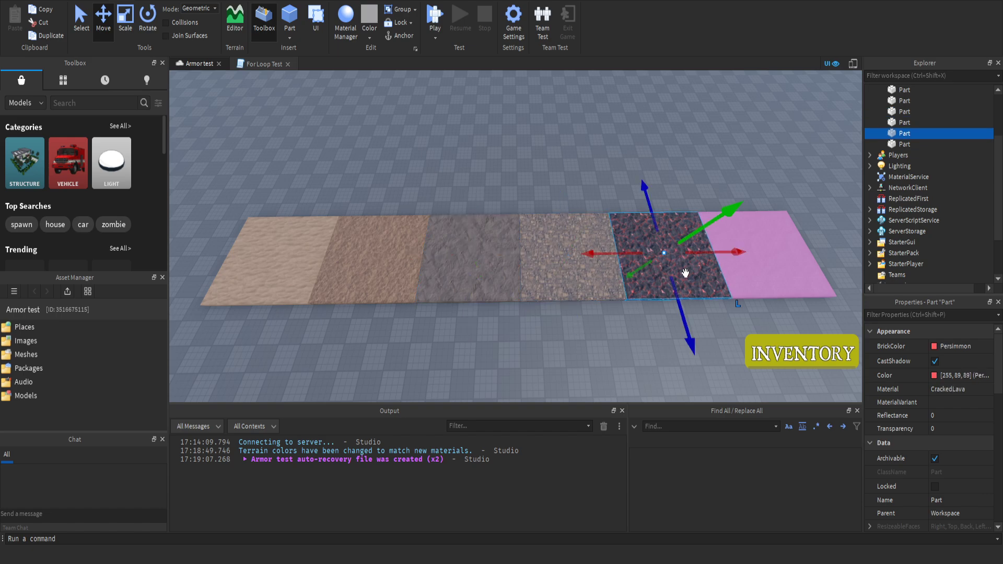
left_click(772, 263)
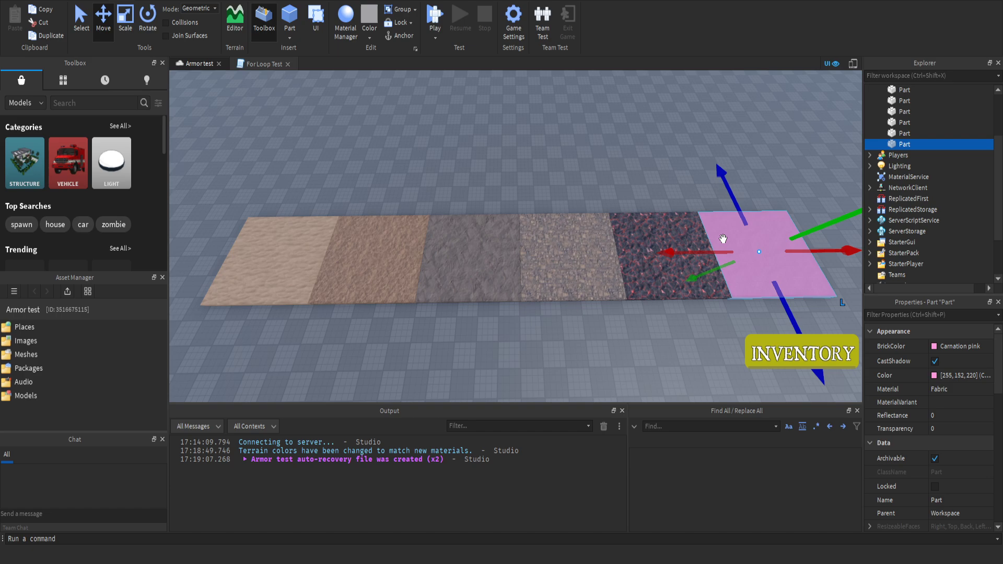
- Turn MaterialService's Use2022Materials off to compare, then back on
left_click(496, 157)
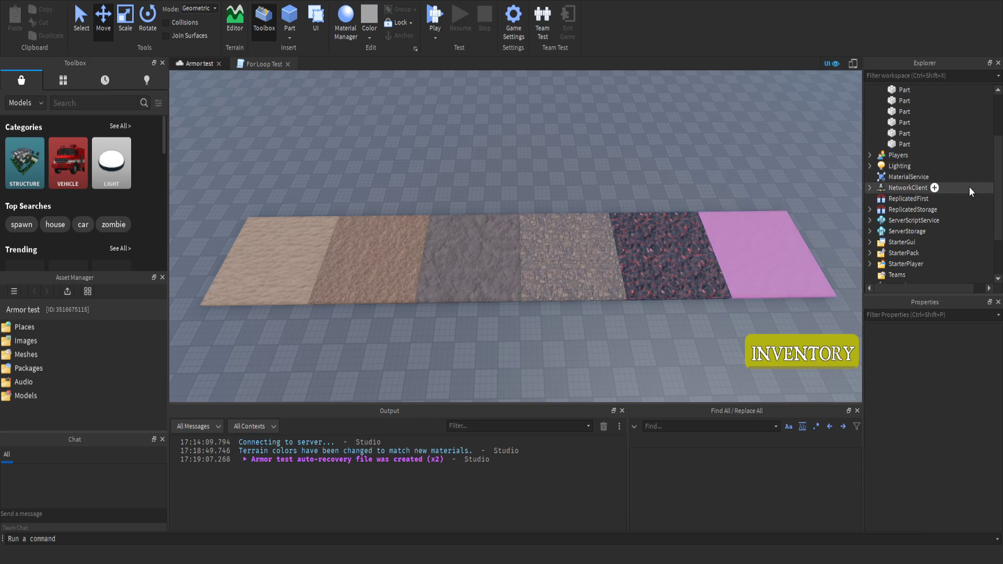
scroll(933, 200, "down", 2)
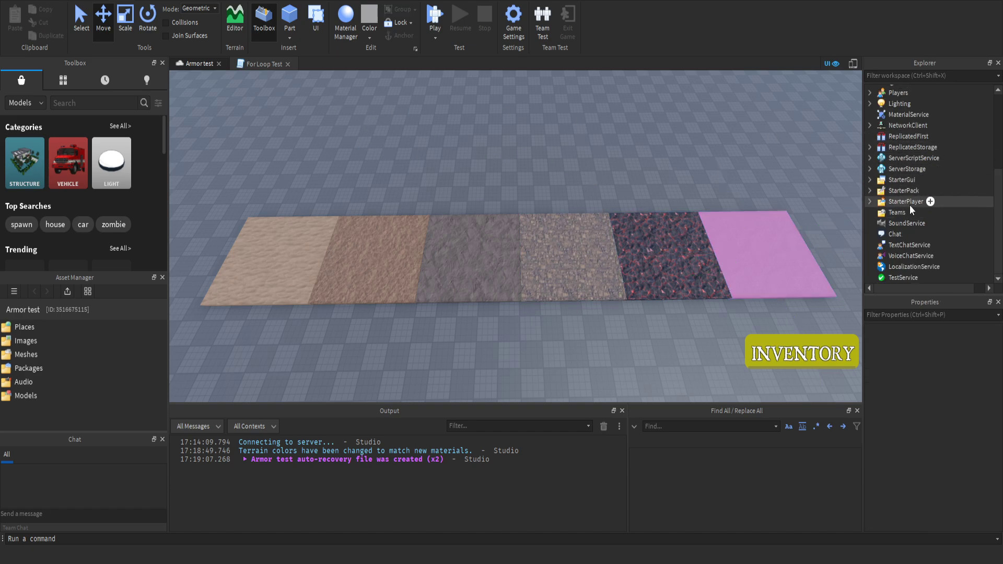
left_click(896, 113)
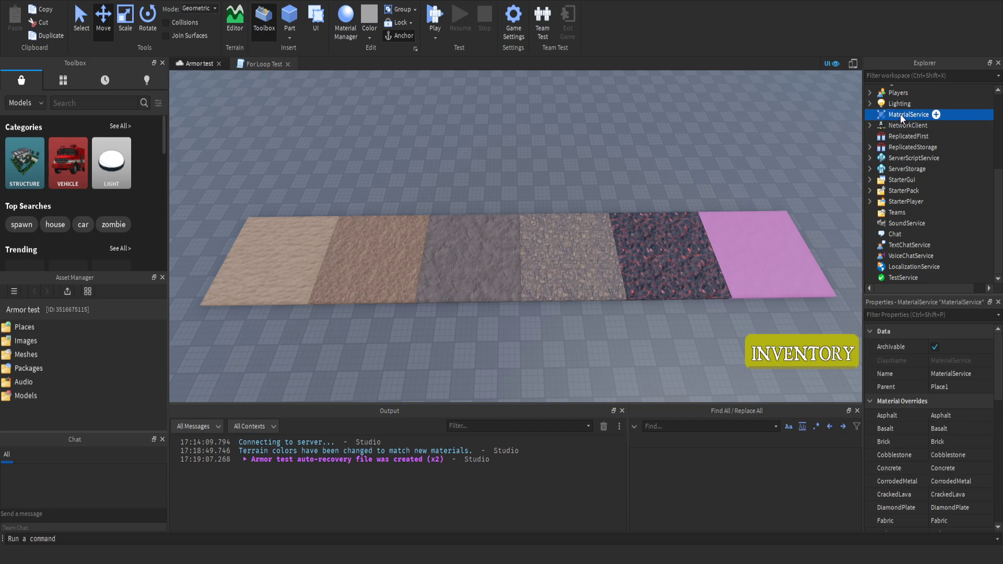
scroll(933, 459, "down", 5)
scroll(931, 456, "down", 3)
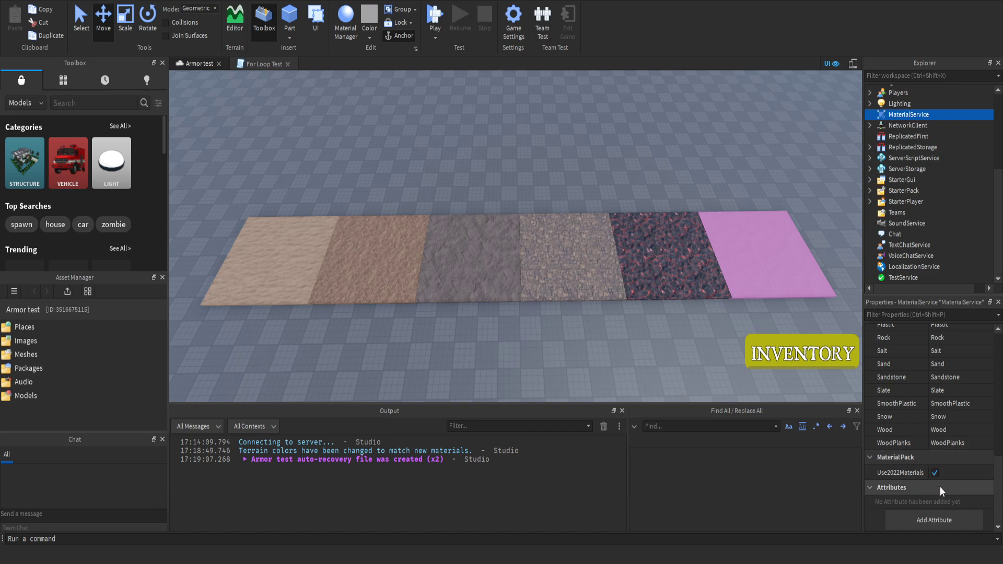
left_click(949, 474)
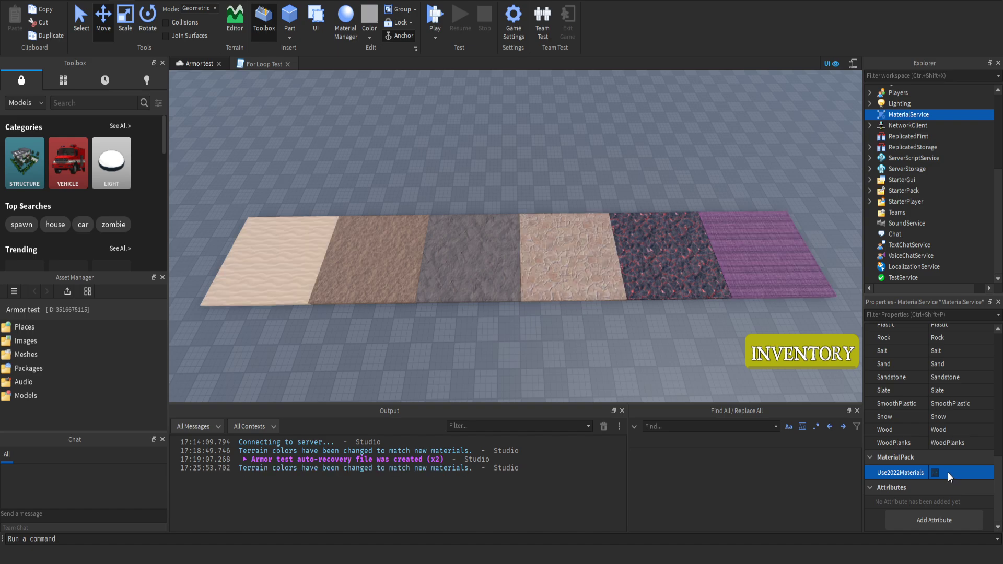
left_click(948, 471)
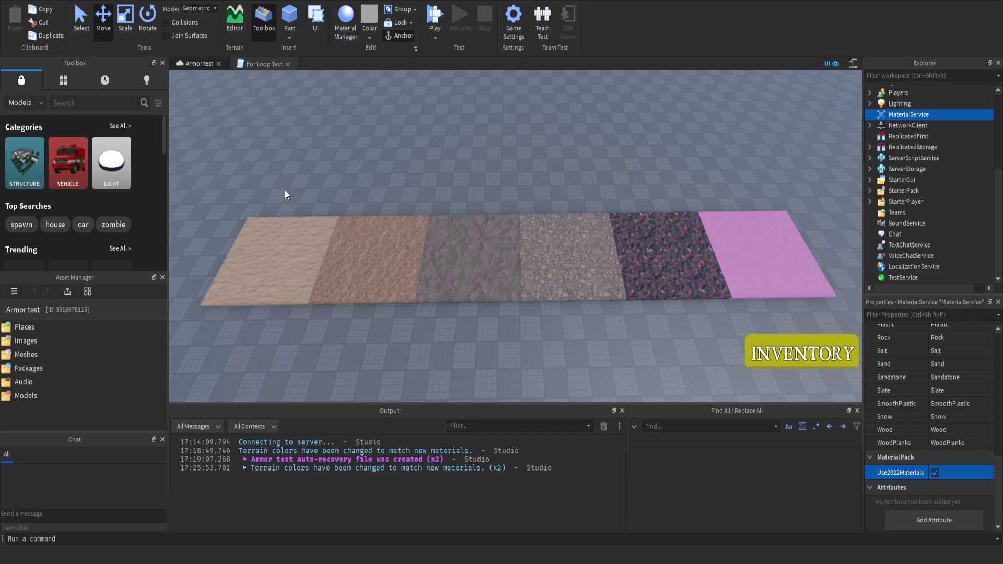
- Delete the small grey block on the tiles, leaving its material unchanged
left_click(505, 254)
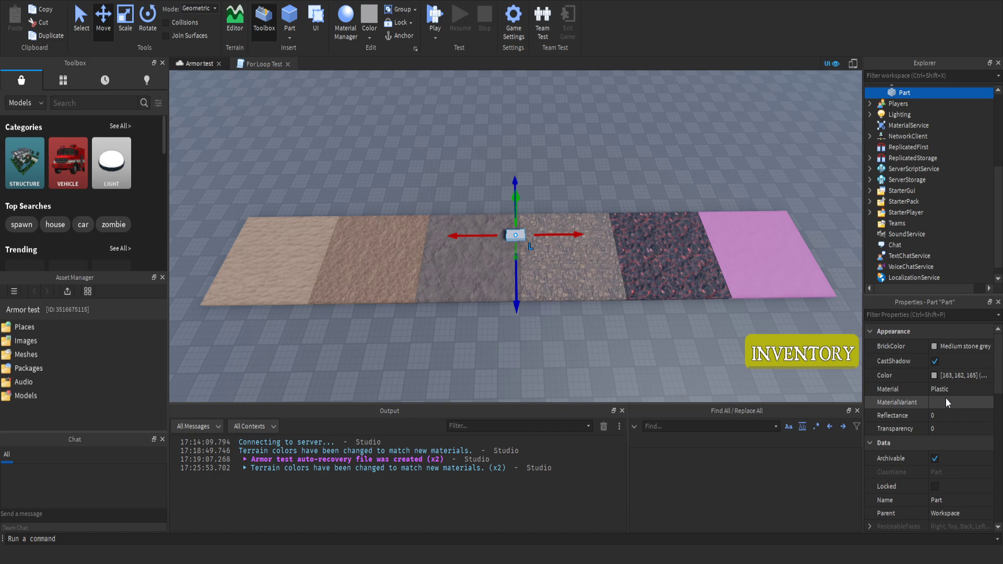
left_click(943, 390)
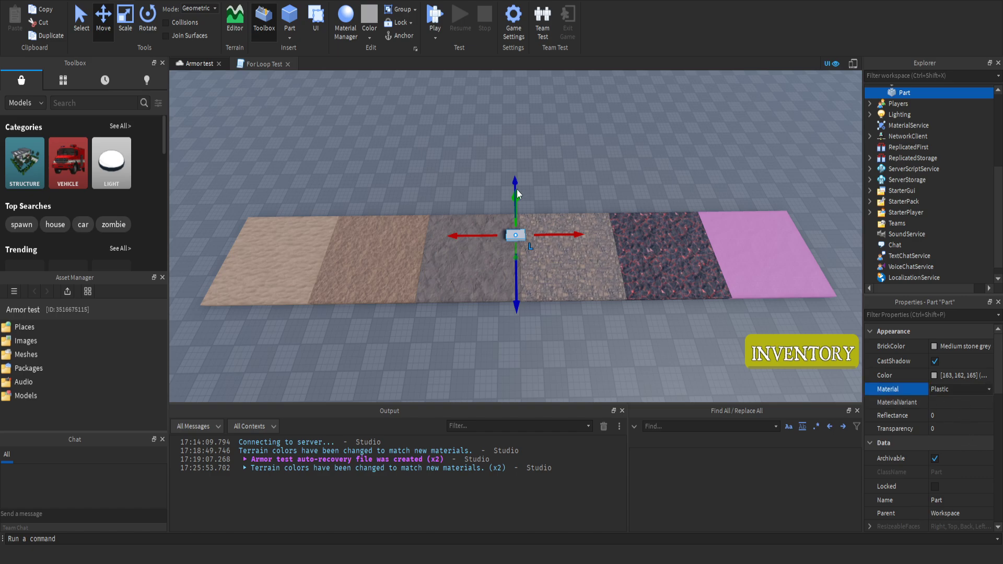
left_click(519, 232)
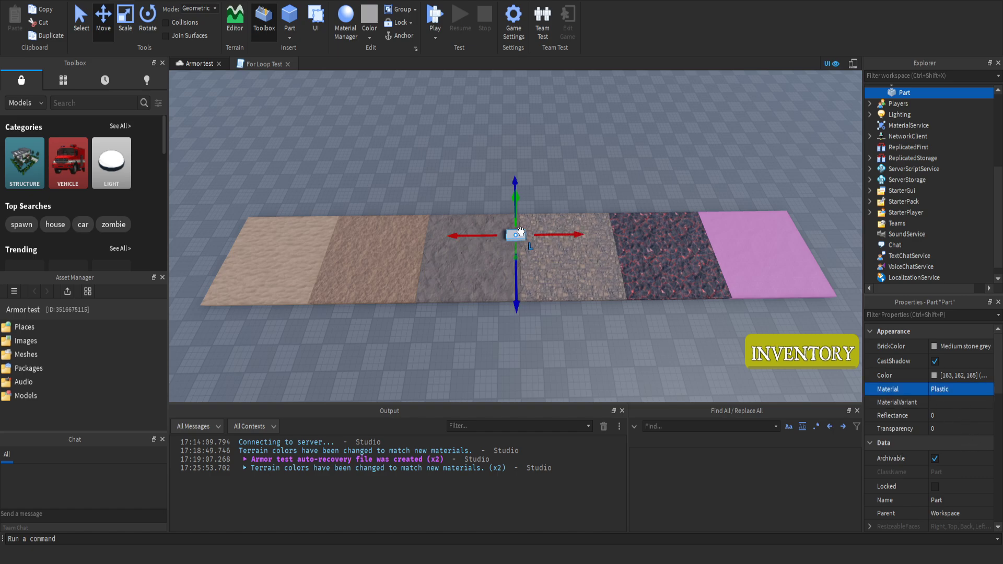
key("Delete")
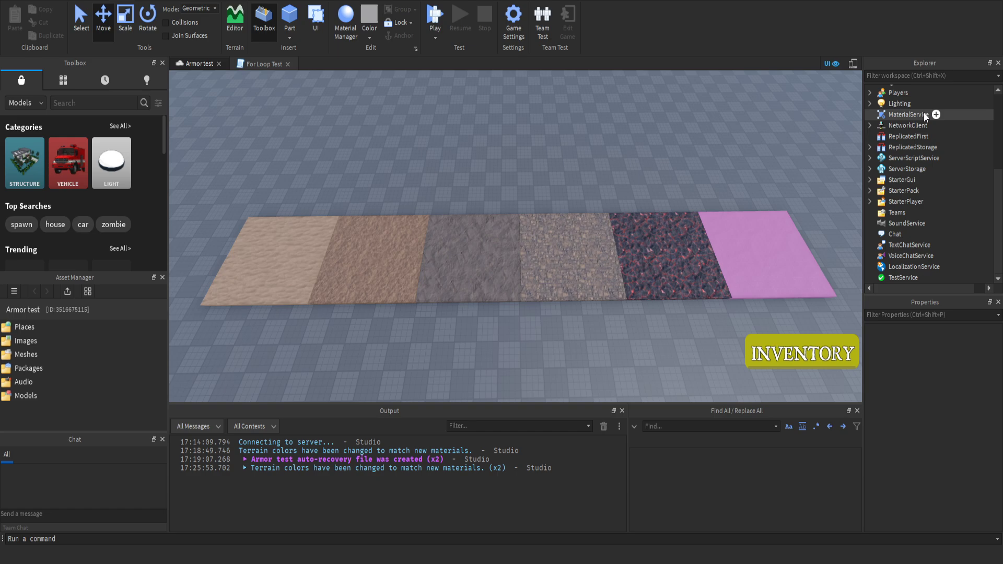
- Inspect the MaterialVariant under MaterialService (Plastic base, Regular pattern), then reselect MaterialService
left_click(924, 113)
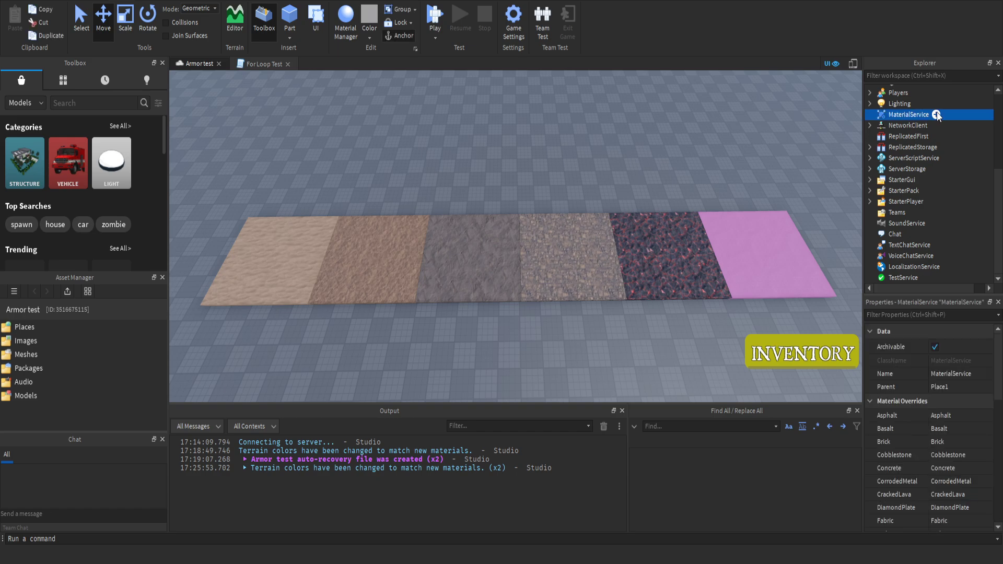
double_click(938, 115)
left_click(913, 126)
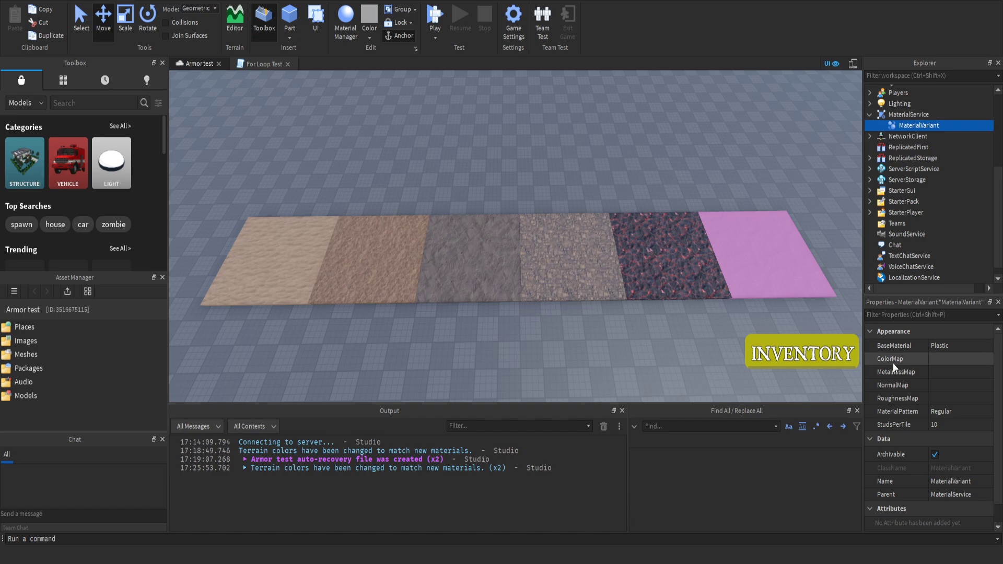
left_click(951, 415)
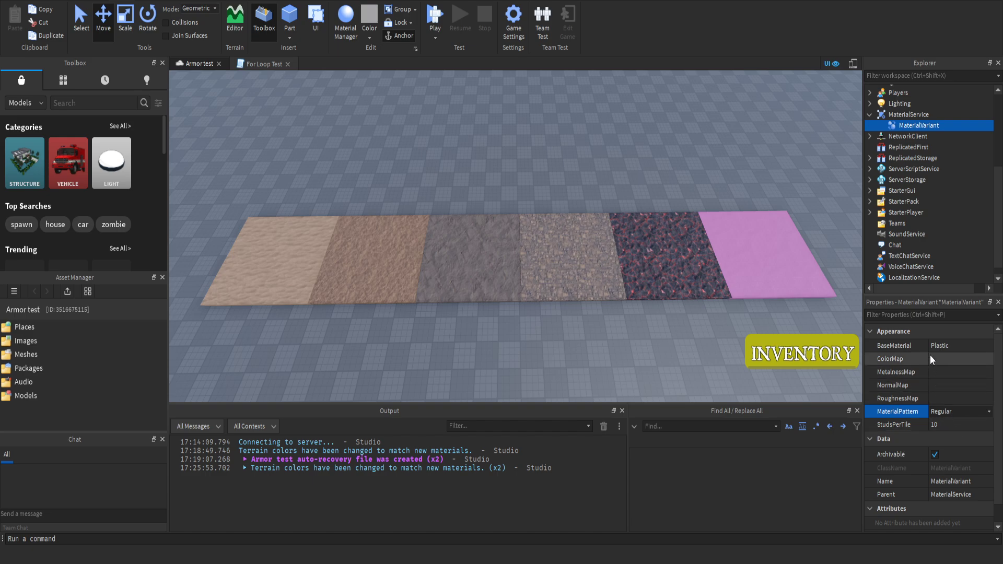
left_click(944, 347)
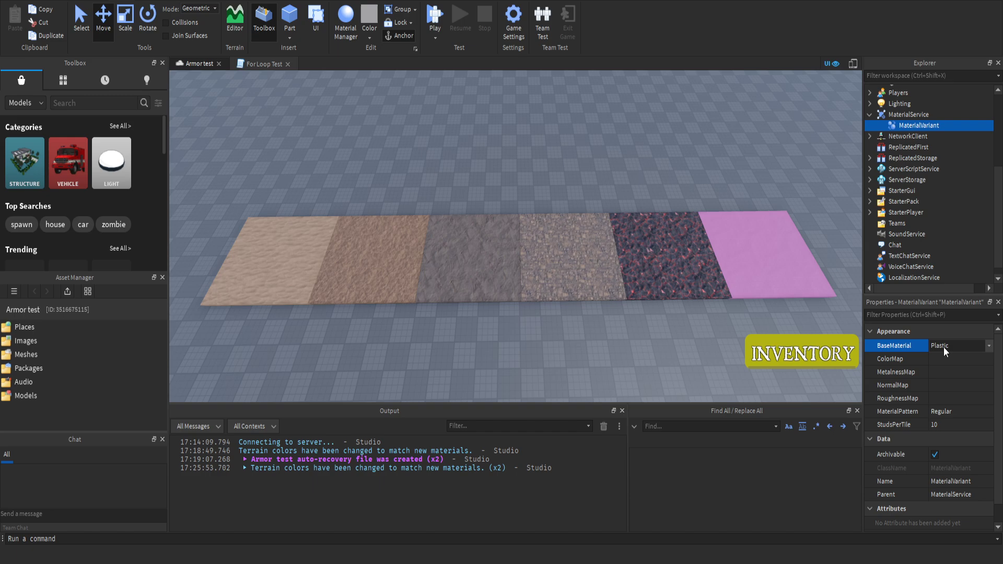
left_click(909, 116)
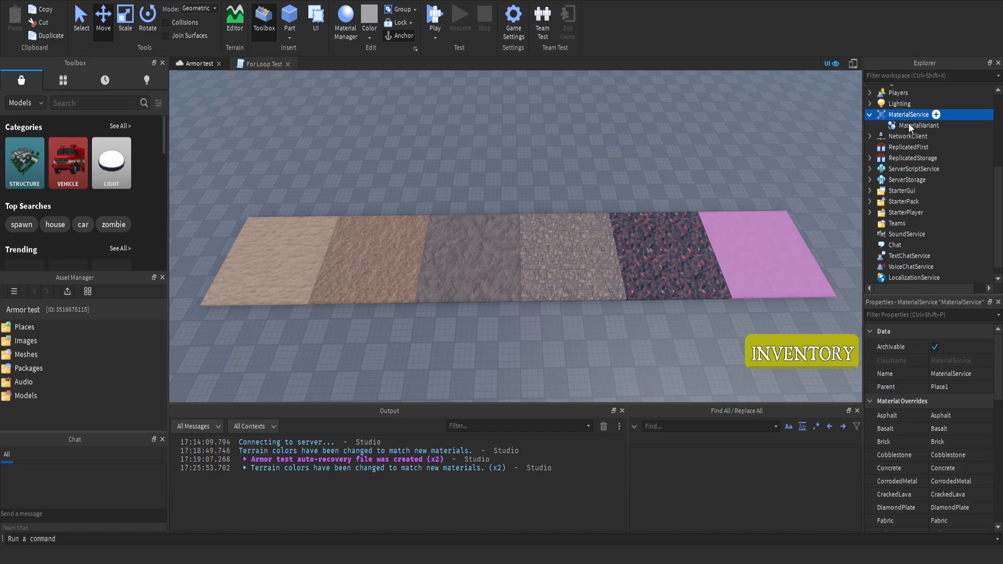
scroll(945, 467, "down", 5)
scroll(903, 380, "down", 3)
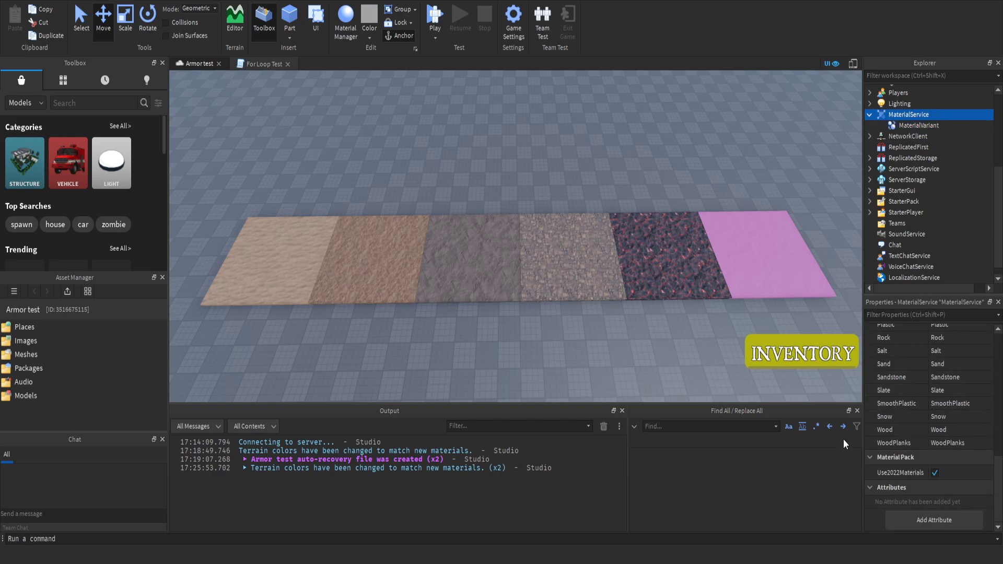
- Open the Material Manager and start creating a new material variant
left_click(351, 23)
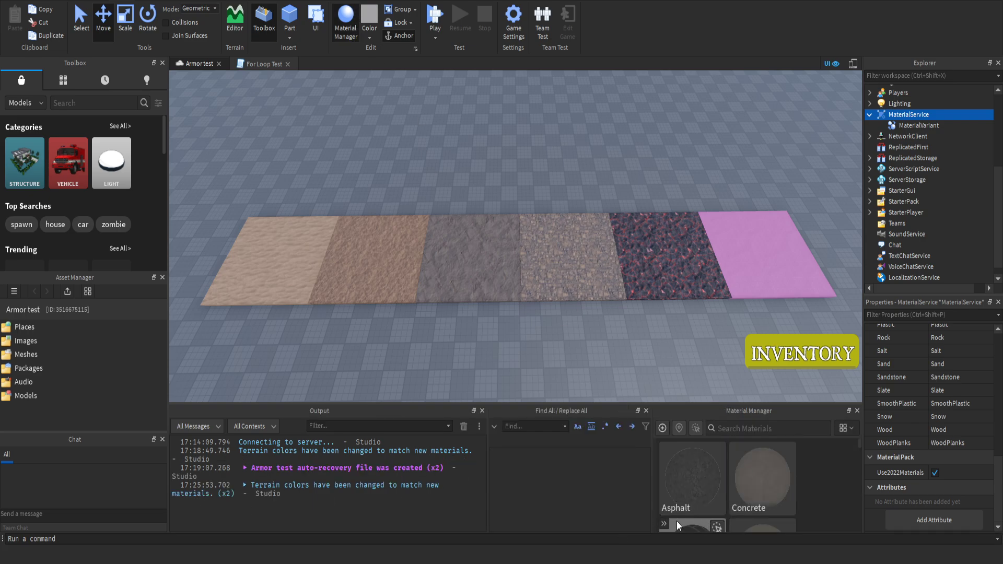
scroll(690, 484, "down", 3)
scroll(724, 491, "down", 3)
scroll(726, 490, "down", 3)
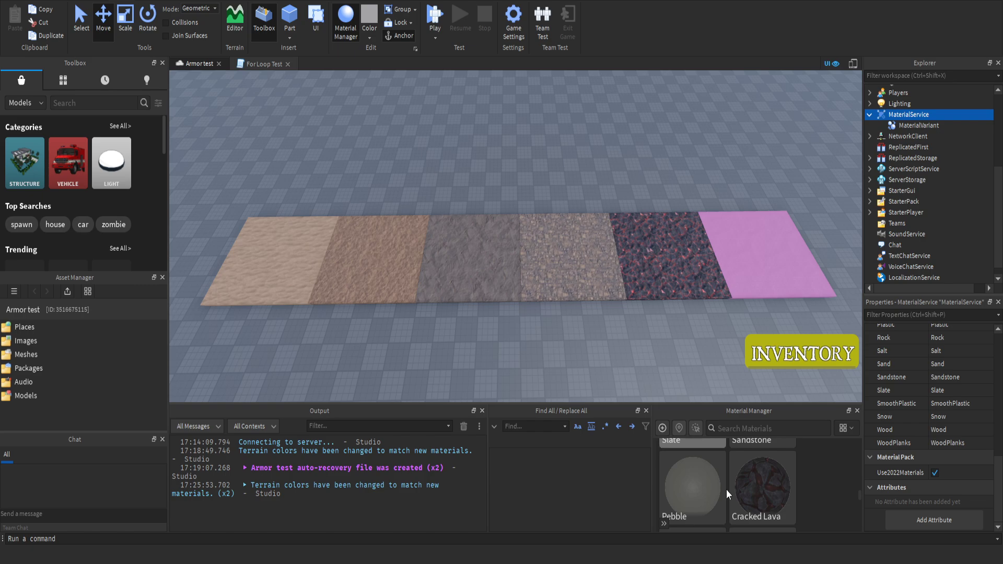
scroll(726, 497, "down", 3)
scroll(727, 472, "down", 2)
scroll(726, 473, "up", 5)
scroll(726, 473, "up", 5)
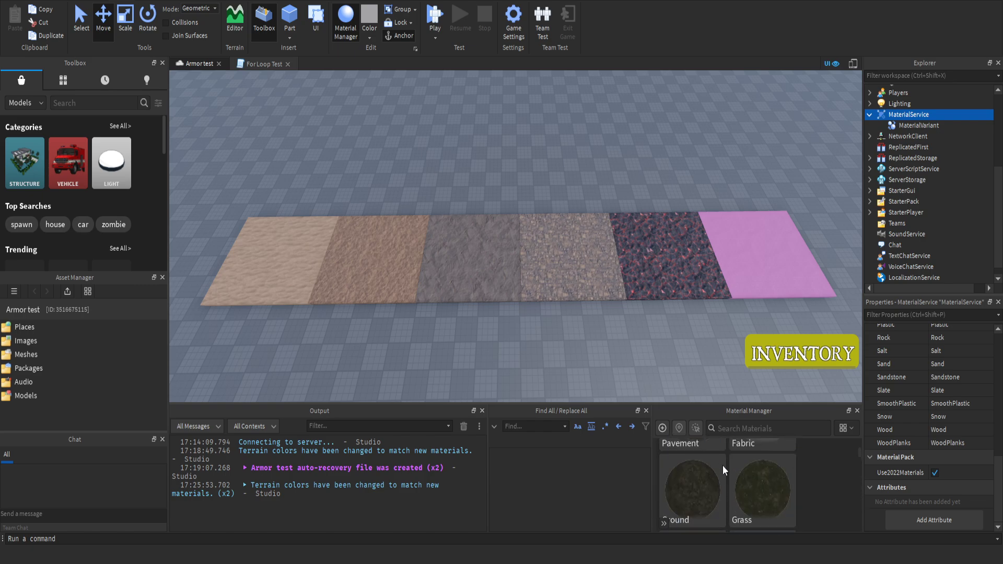
scroll(723, 465, "up", 3)
left_click(661, 428)
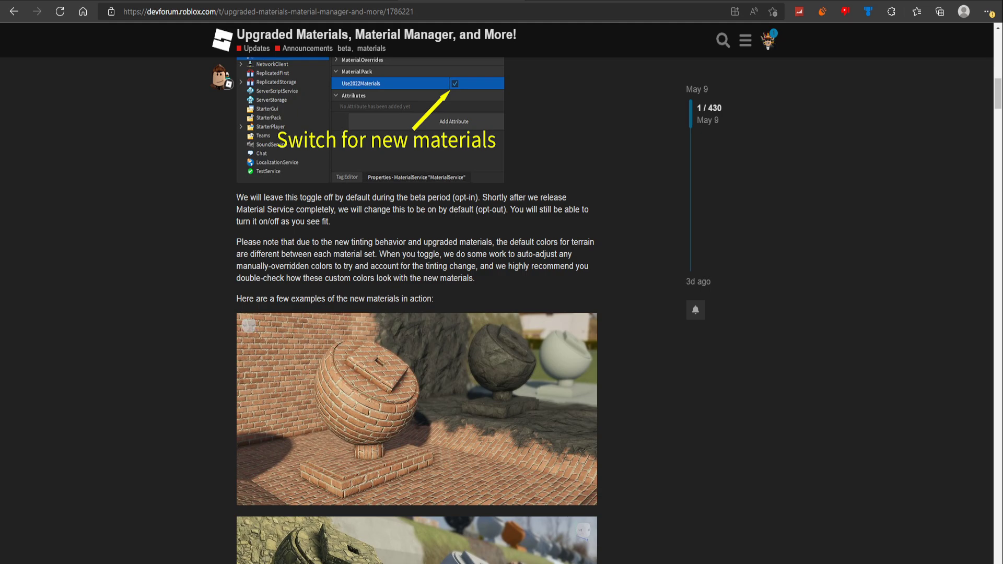
scroll(417, 314, "up", 10)
scroll(417, 314, "up", 3)
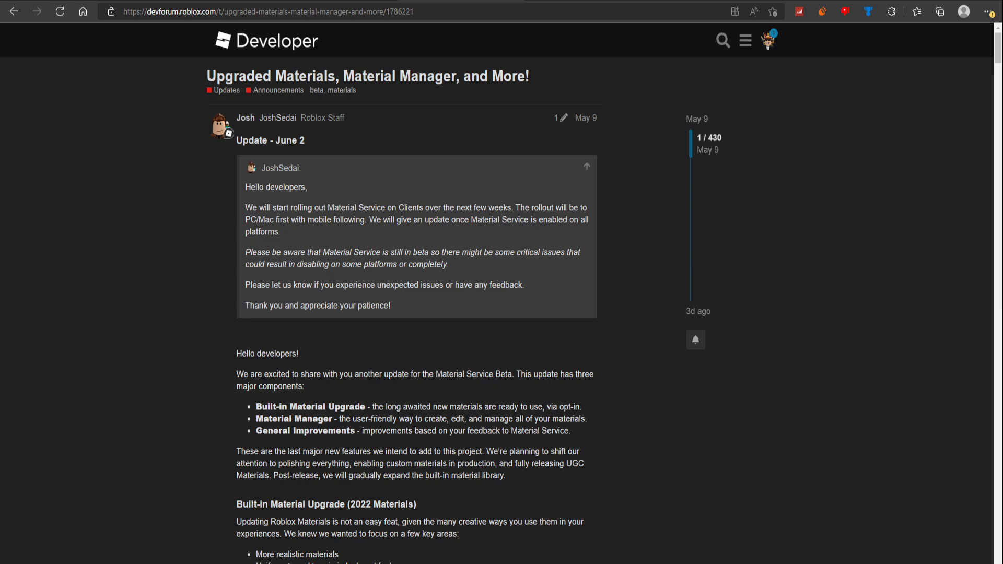
scroll(416, 314, "down", 3)
scroll(416, 314, "down", 3)
scroll(416, 313, "down", 4)
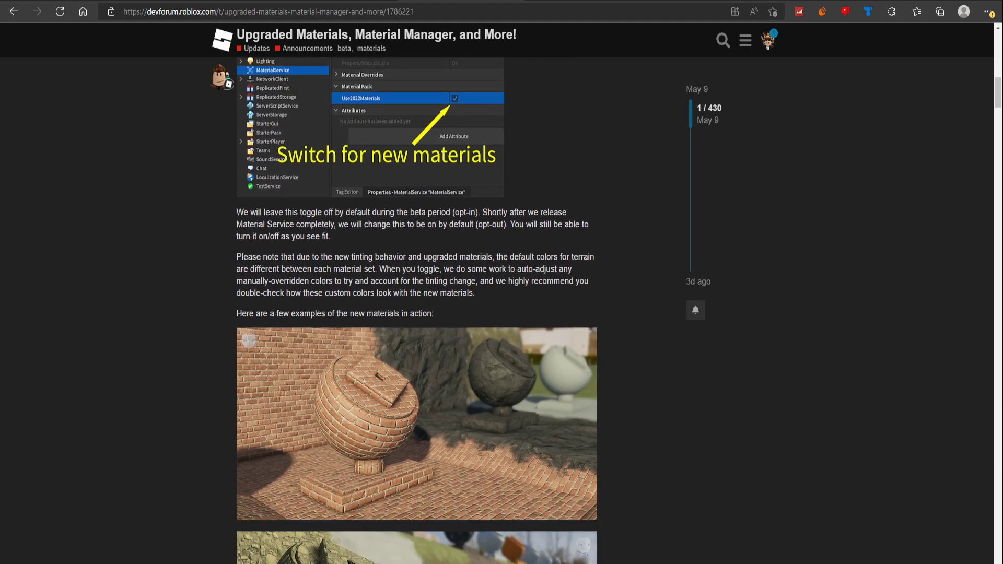
scroll(416, 313, "down", 2)
scroll(416, 313, "down", 4)
scroll(416, 314, "down", 4)
scroll(417, 314, "down", 1)
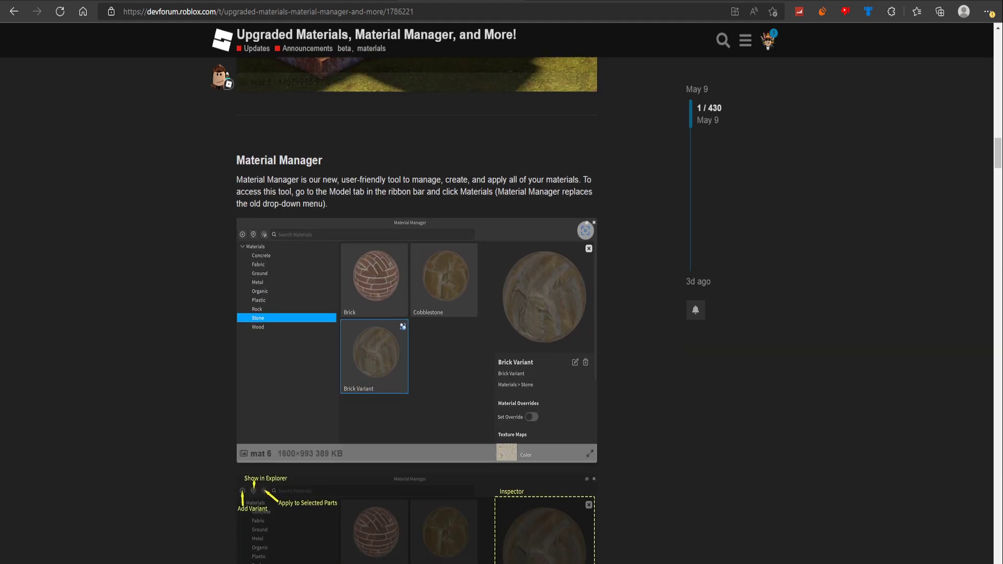
scroll(416, 313, "down", 4)
scroll(416, 313, "down", 3)
scroll(416, 313, "down", 5)
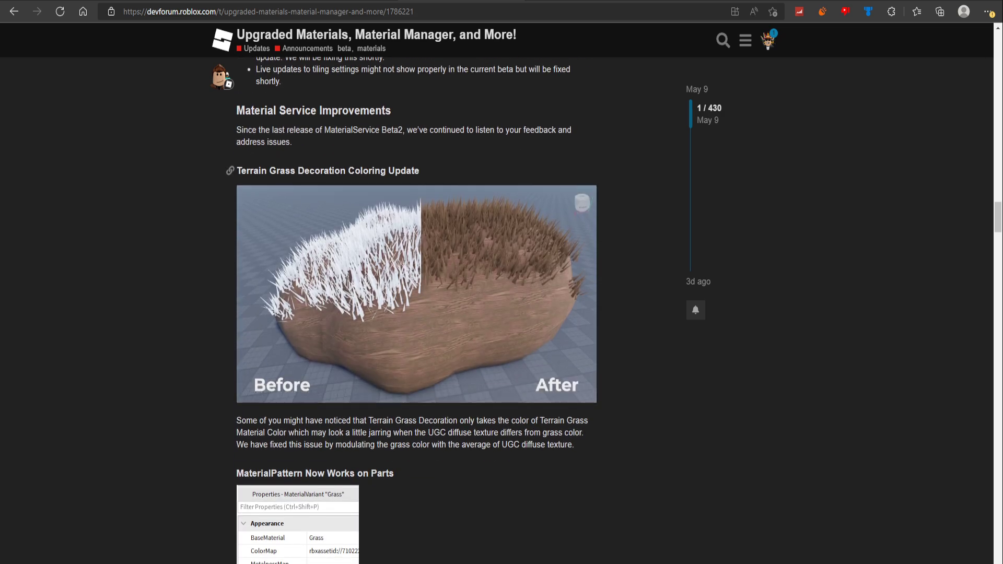
- Highlight the Grass Decoration Coloring Update heading in the DevForum post
left_click_drag(269, 170, 205, 208)
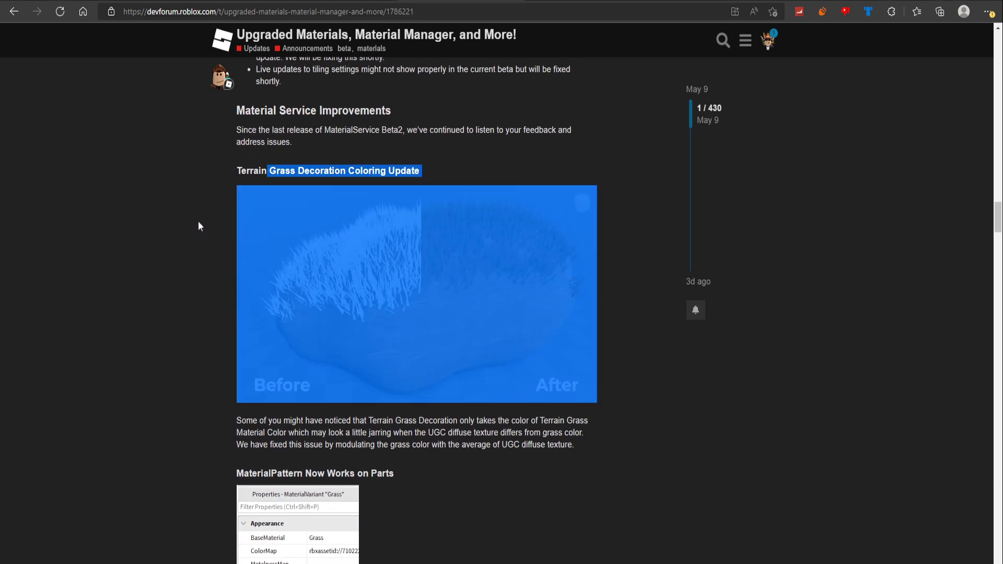
scroll(203, 212, "down", 2)
scroll(200, 213, "down", 3)
scroll(293, 201, "down", 1)
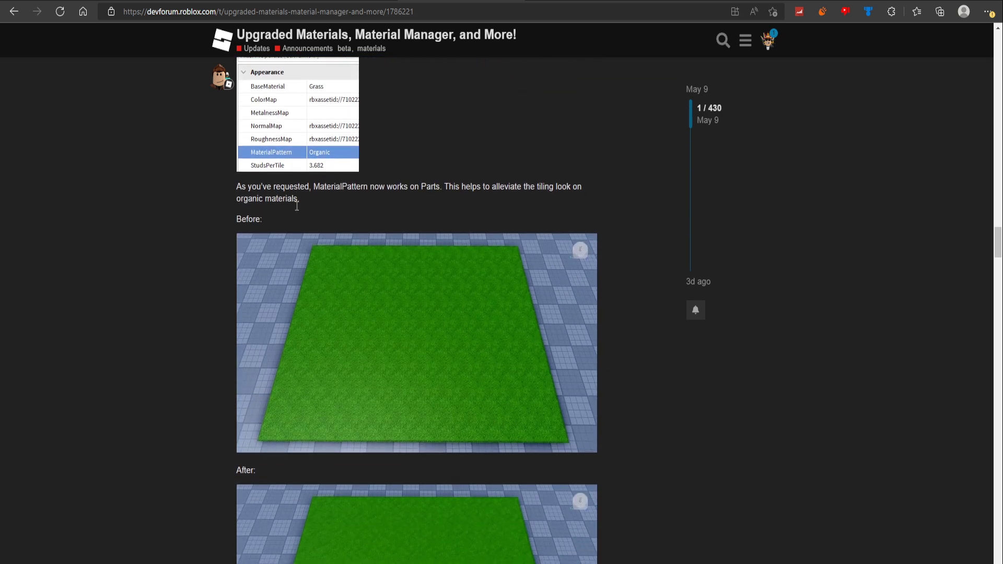
scroll(299, 220, "down", 4)
mouse_move(457, 272)
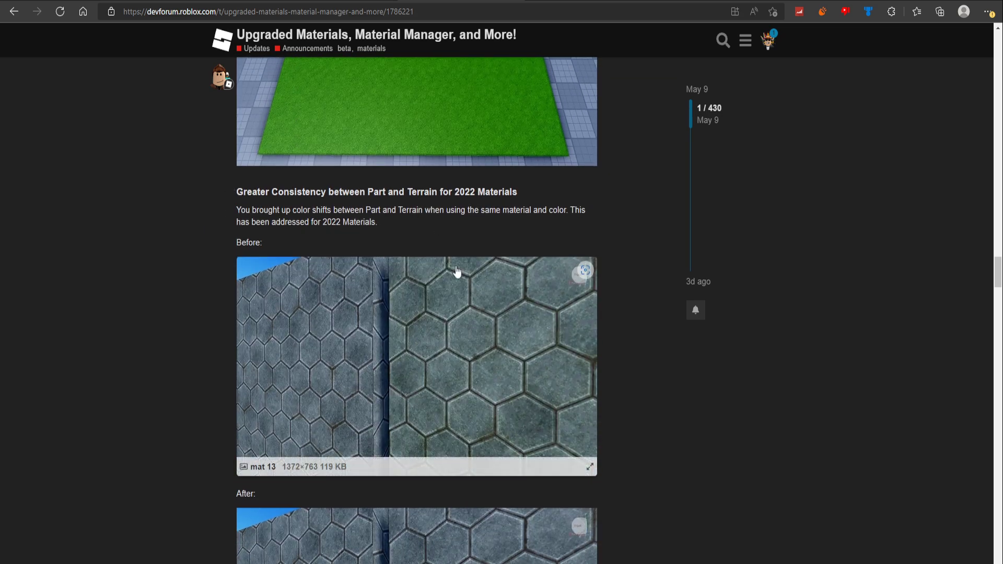